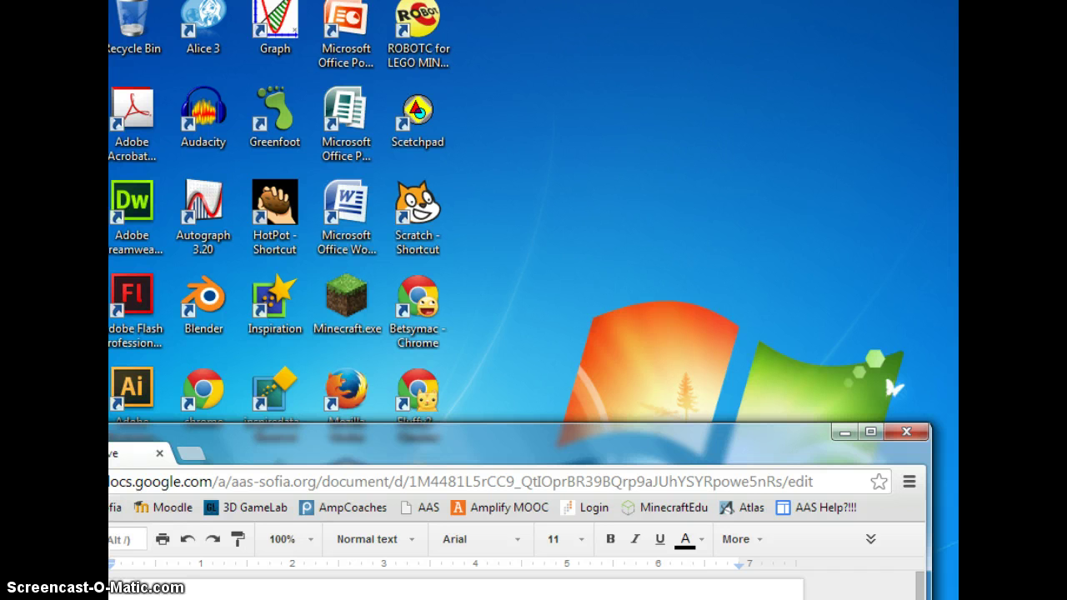
# - Raise the script window and highlight each of Pythagoras's replies, from the greeting to the Pythagorean Theorem
pyautogui.moveTo(312, 443); pyautogui.dragTo(324, 214)
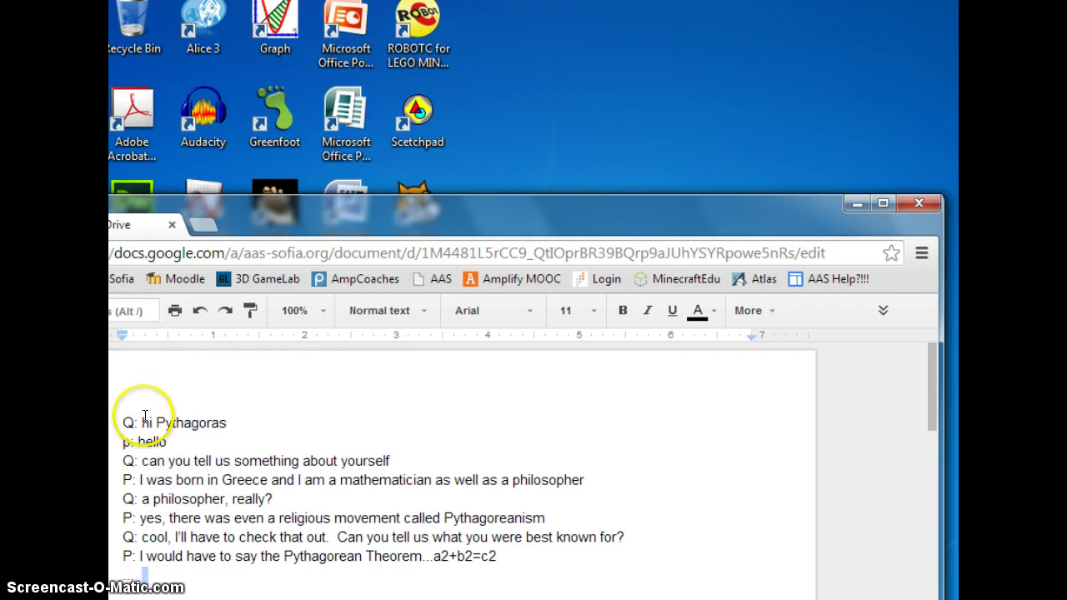
pyautogui.doubleClick(152, 442)
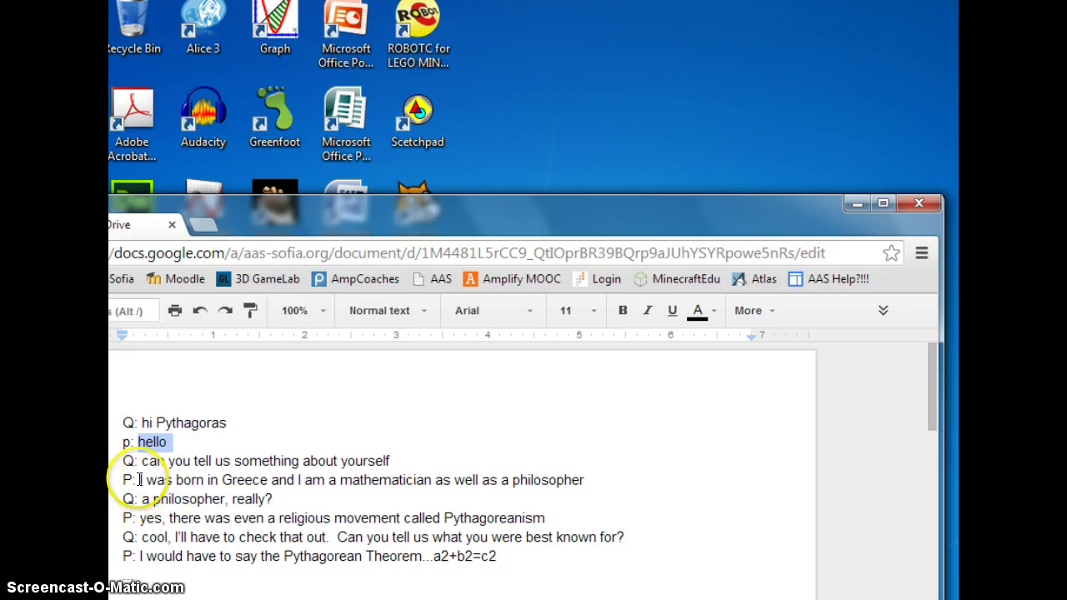
pyautogui.moveTo(139, 480); pyautogui.dragTo(613, 488)
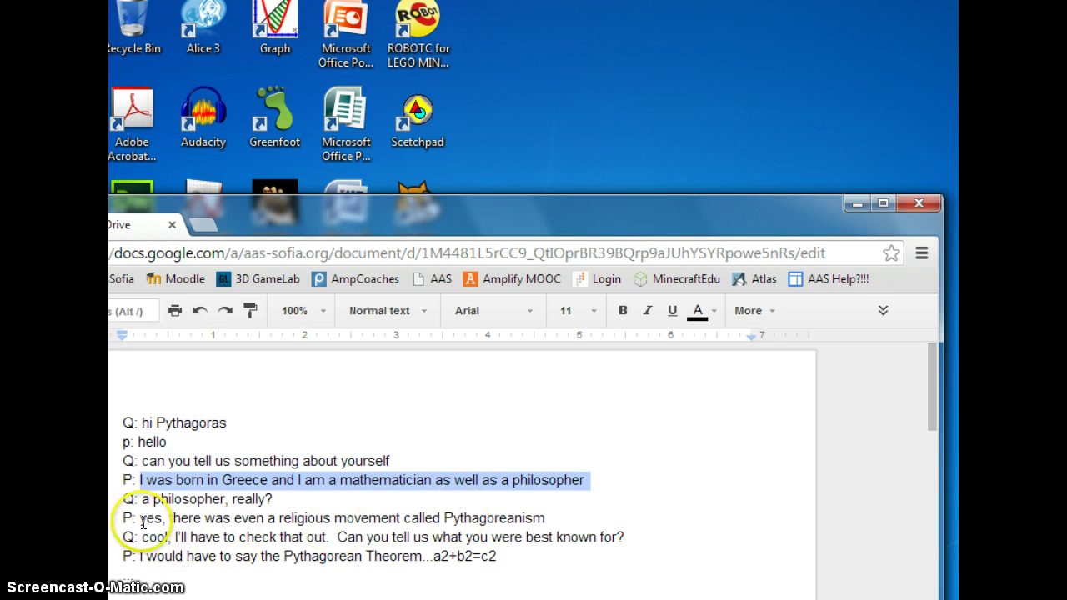
pyautogui.moveTo(140, 518); pyautogui.dragTo(562, 509)
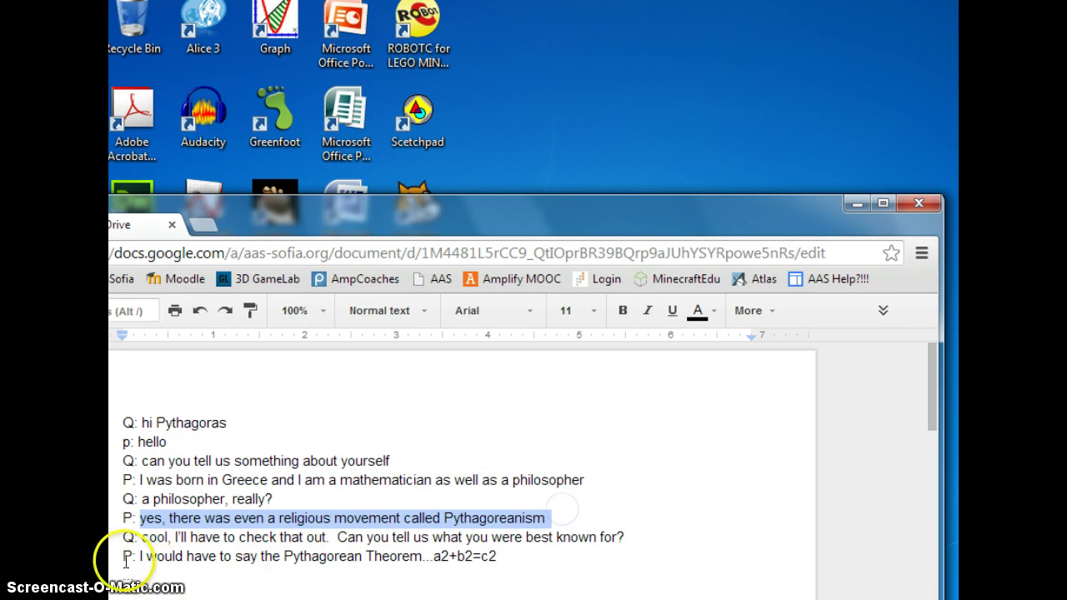
pyautogui.moveTo(135, 556); pyautogui.dragTo(519, 555)
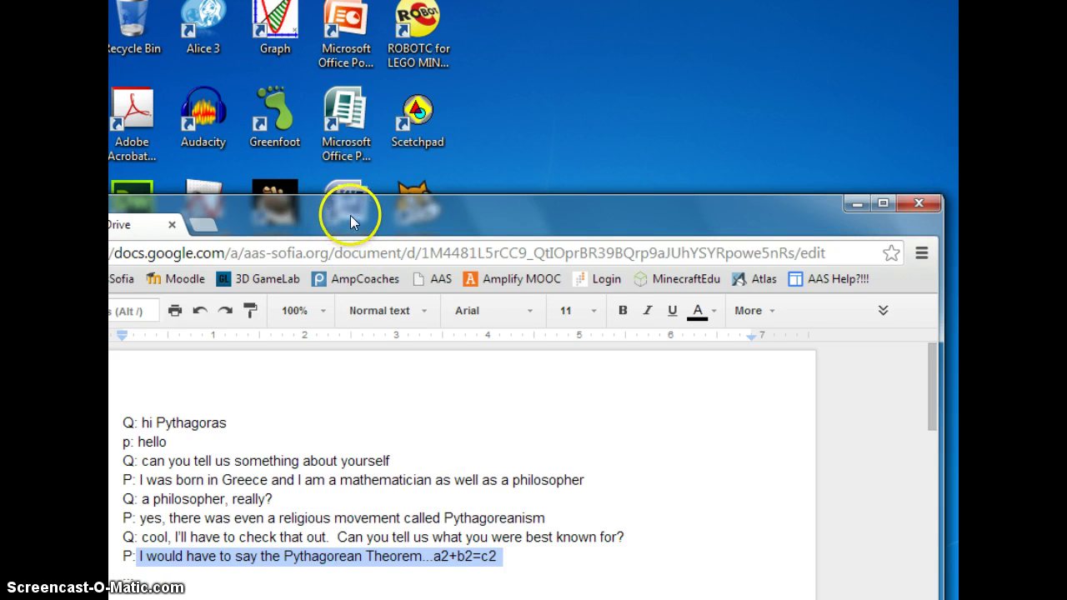
# - Launch Audacity, move the script window down below it, and bring Audacity to the front
pyautogui.doubleClick(203, 123)
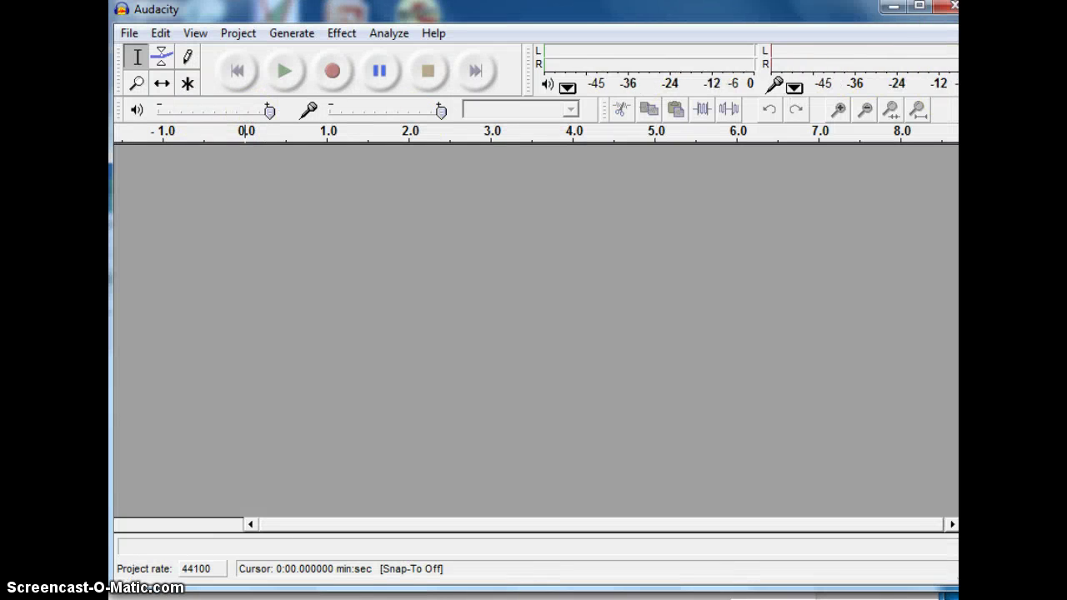
pyautogui.hotkey('alt', 'Tab')
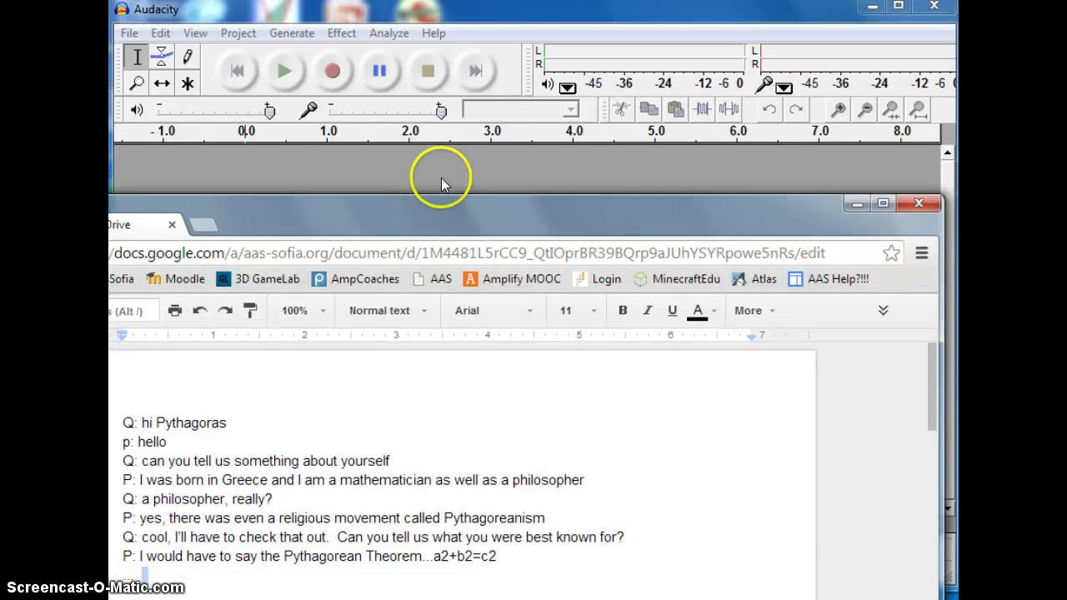
pyautogui.moveTo(448, 206); pyautogui.dragTo(451, 490)
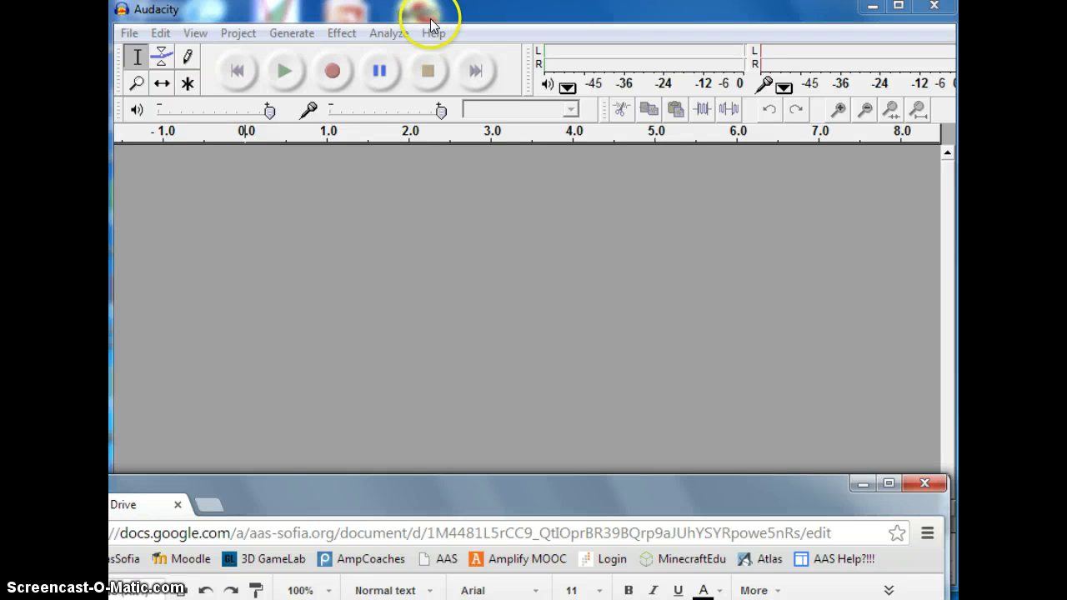
pyautogui.click(162, 33)
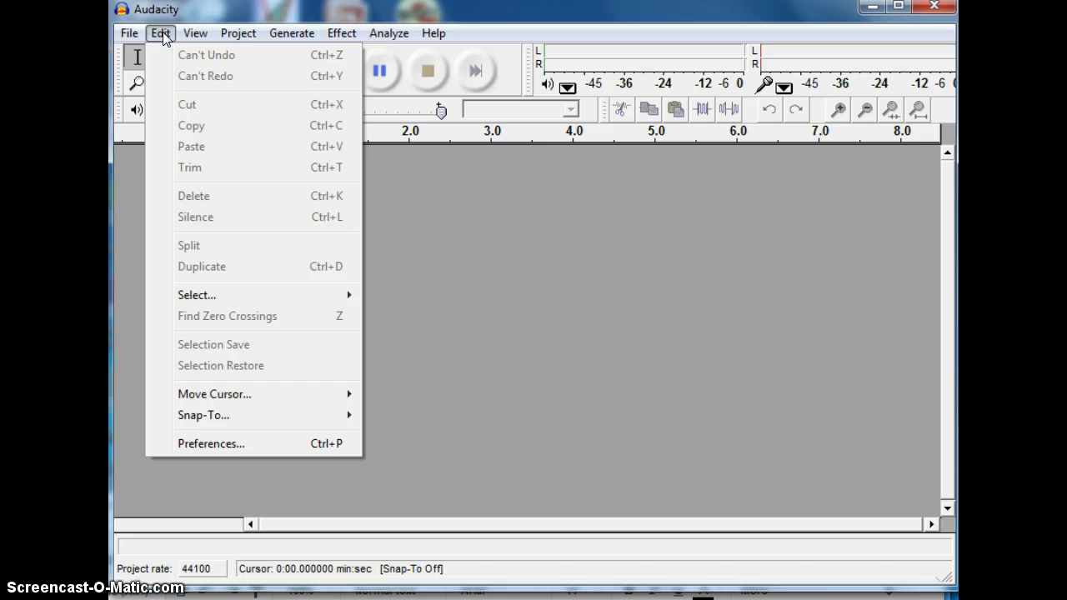
# - In Preferences, record from Microphone (USB Audio Device) with Channels at 2 (Stereo)
pyautogui.click(224, 444)
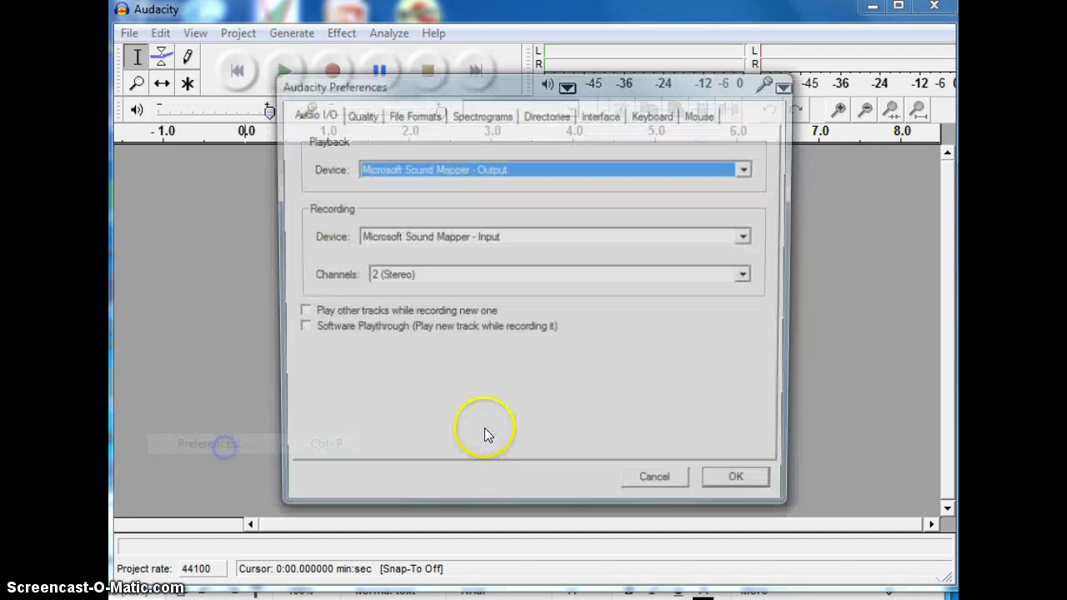
pyautogui.click(475, 276)
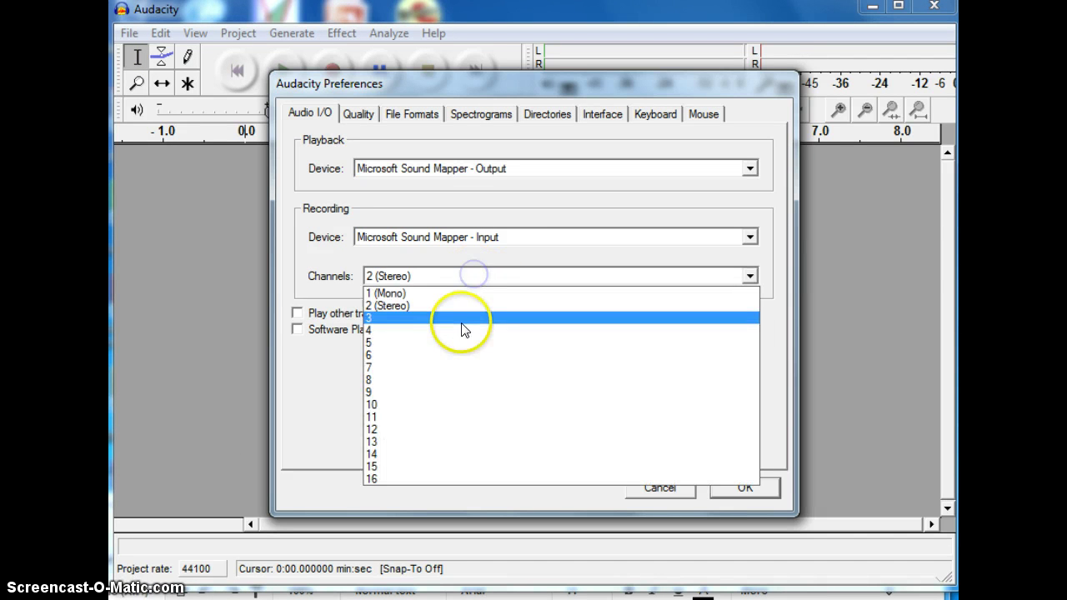
pyautogui.click(464, 306)
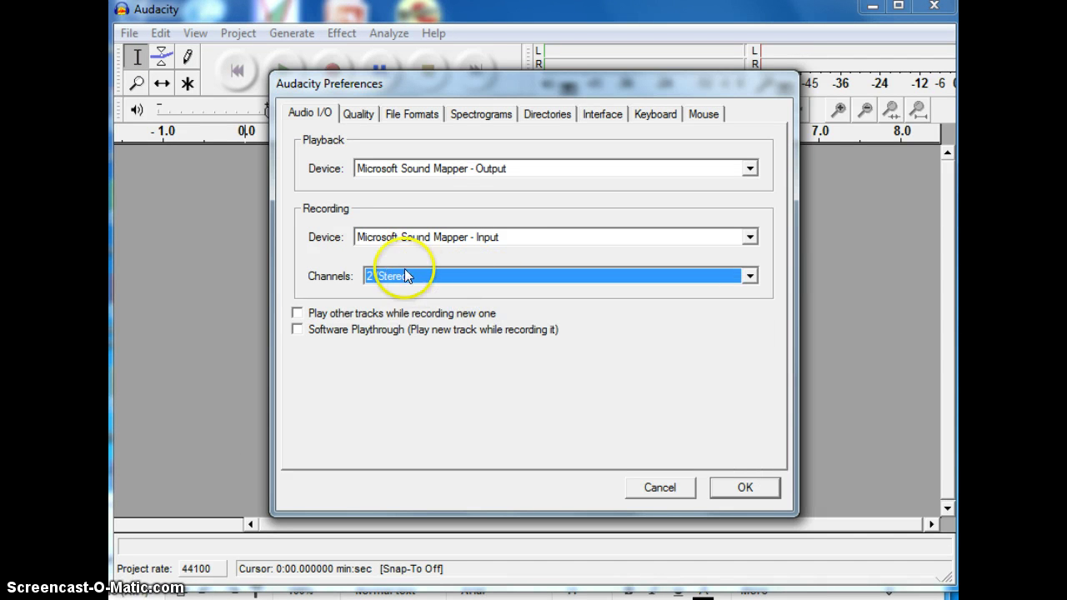
pyautogui.click(404, 237)
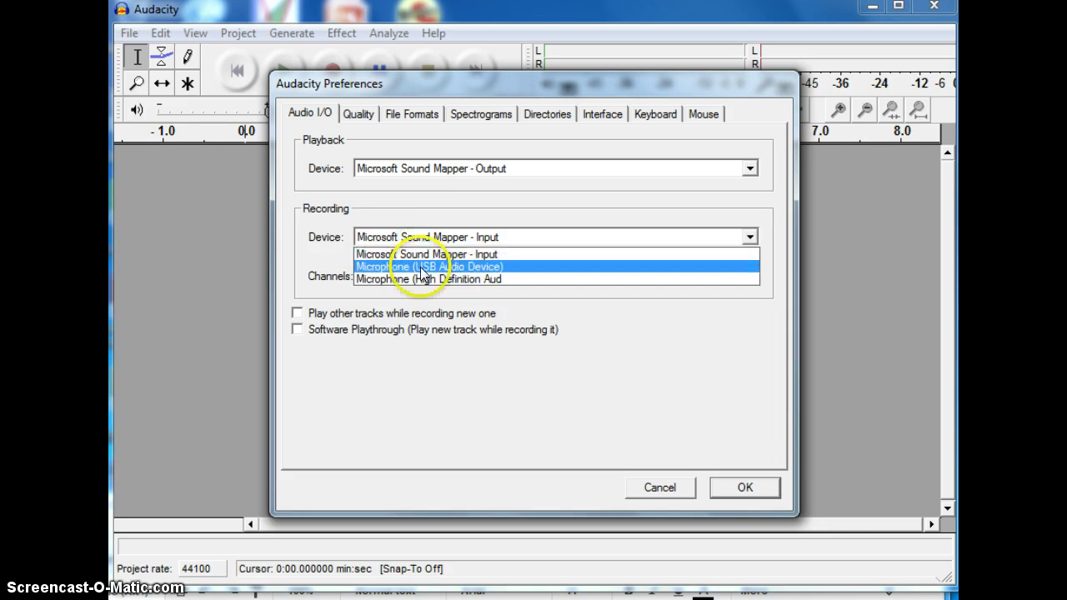
pyautogui.click(420, 267)
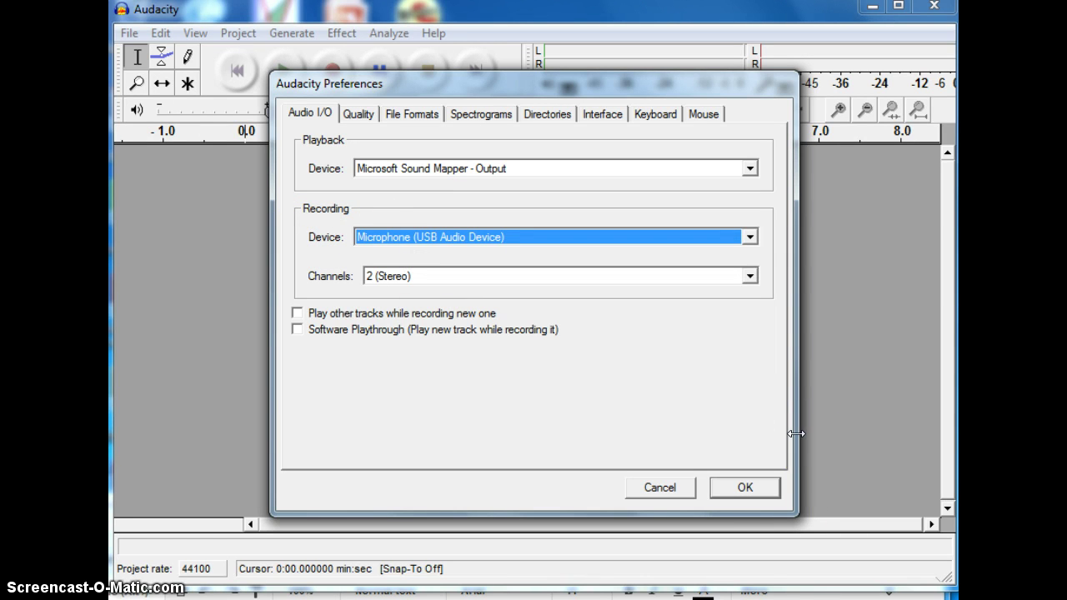
pyautogui.click(760, 487)
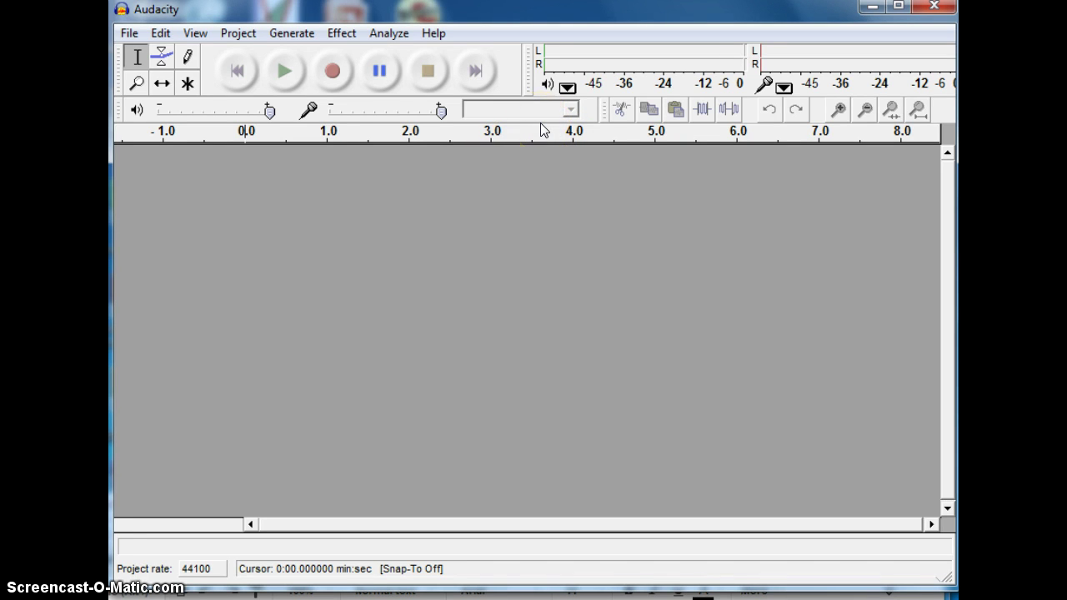
pyautogui.click(471, 100)
pyautogui.click(475, 66)
# - Record about 18 seconds of the spoken voiceover, then stop
pyautogui.click(332, 72)
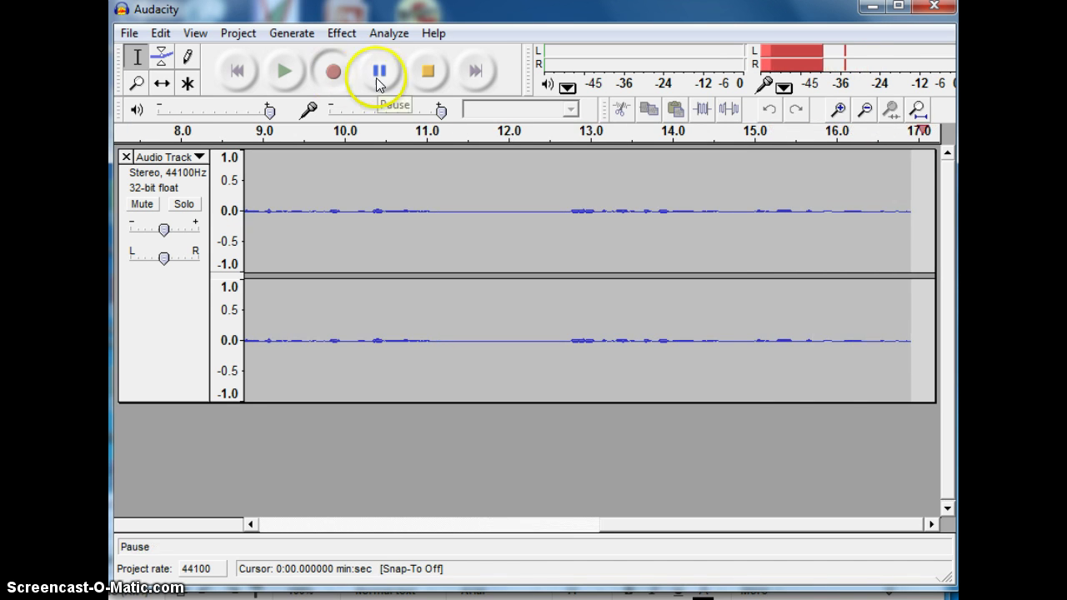
pyautogui.click(433, 76)
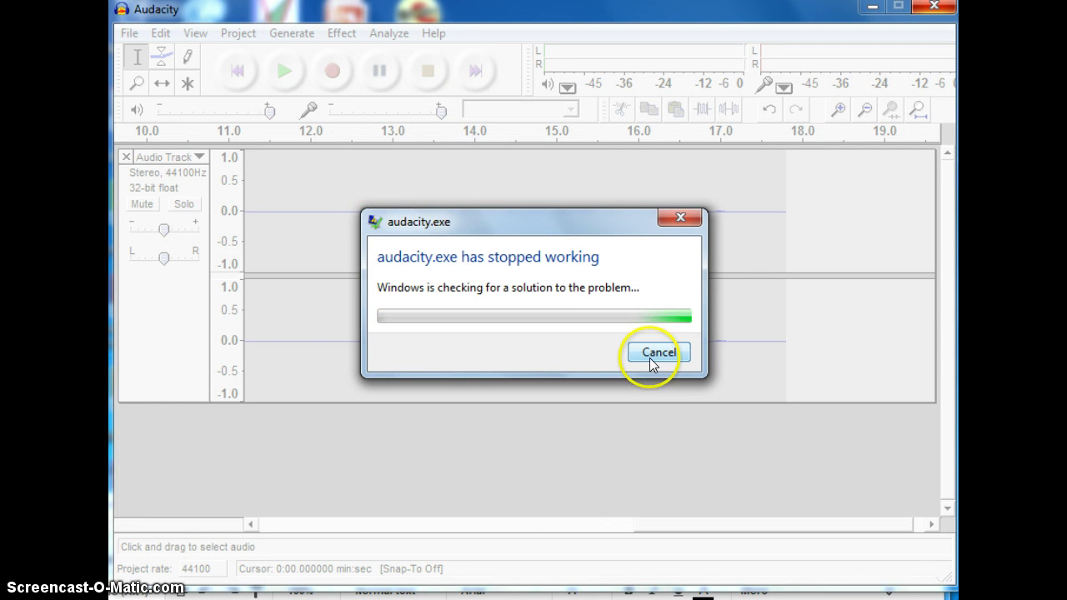
# - Close the crashed Audacity, relaunch it deleting temporary files, and reopen audio Preferences
pyautogui.click(649, 354)
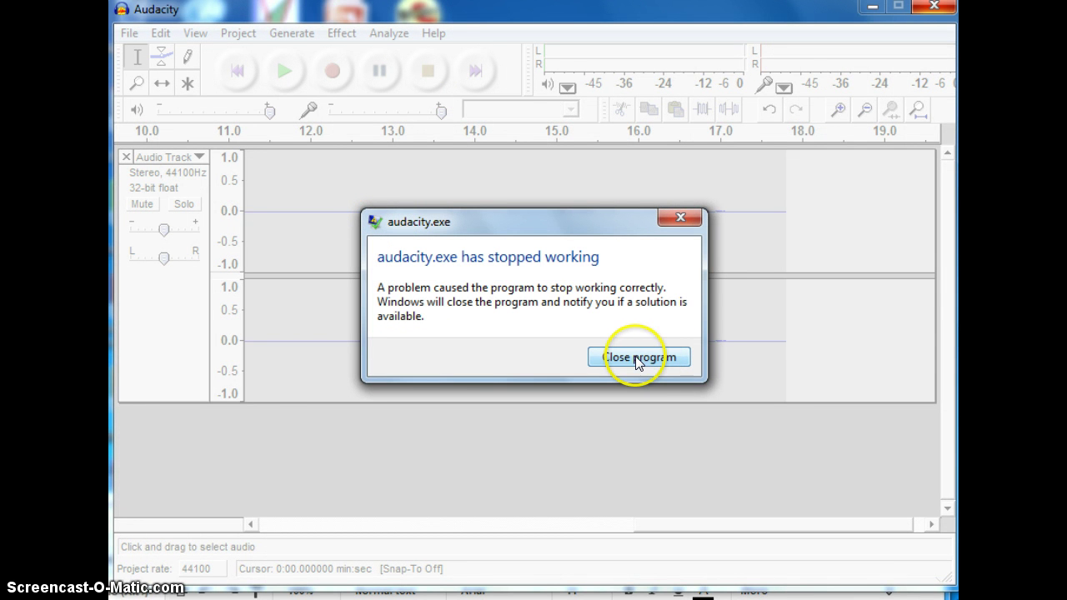
pyautogui.click(636, 356)
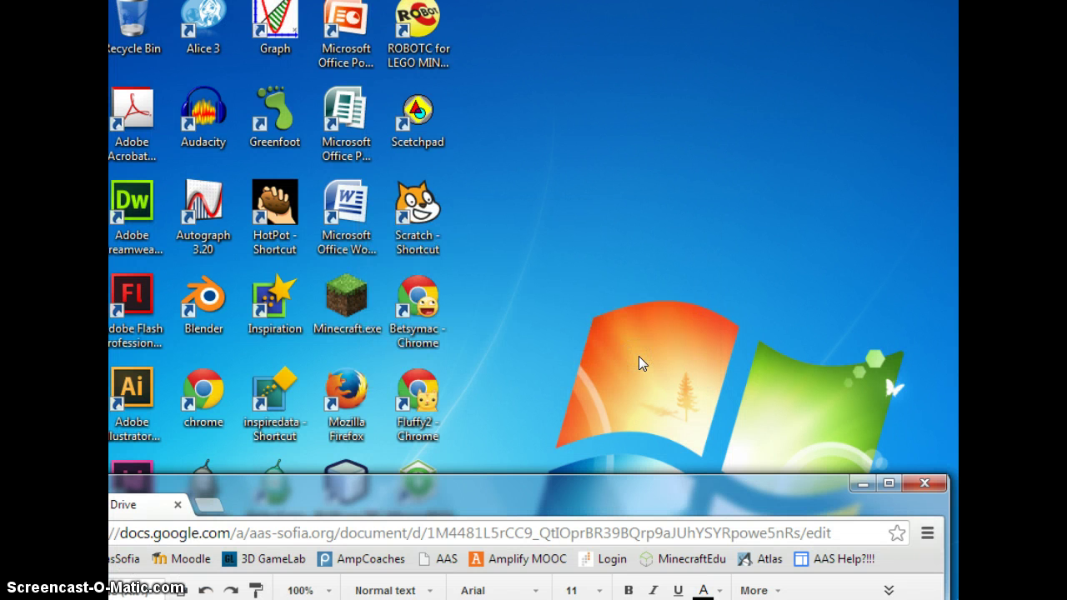
pyautogui.doubleClick(207, 115)
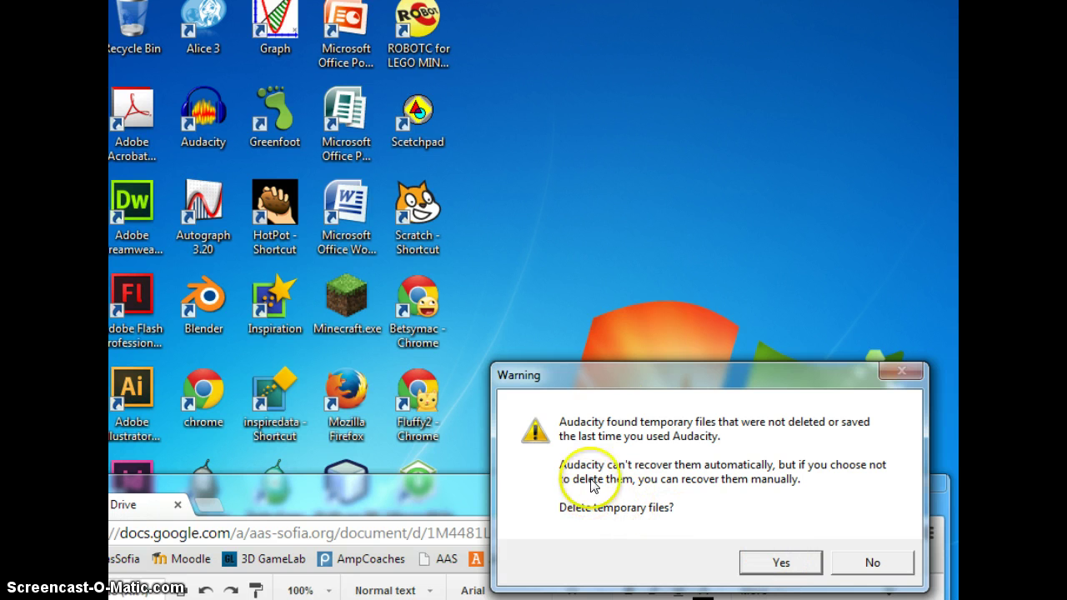
pyautogui.click(780, 562)
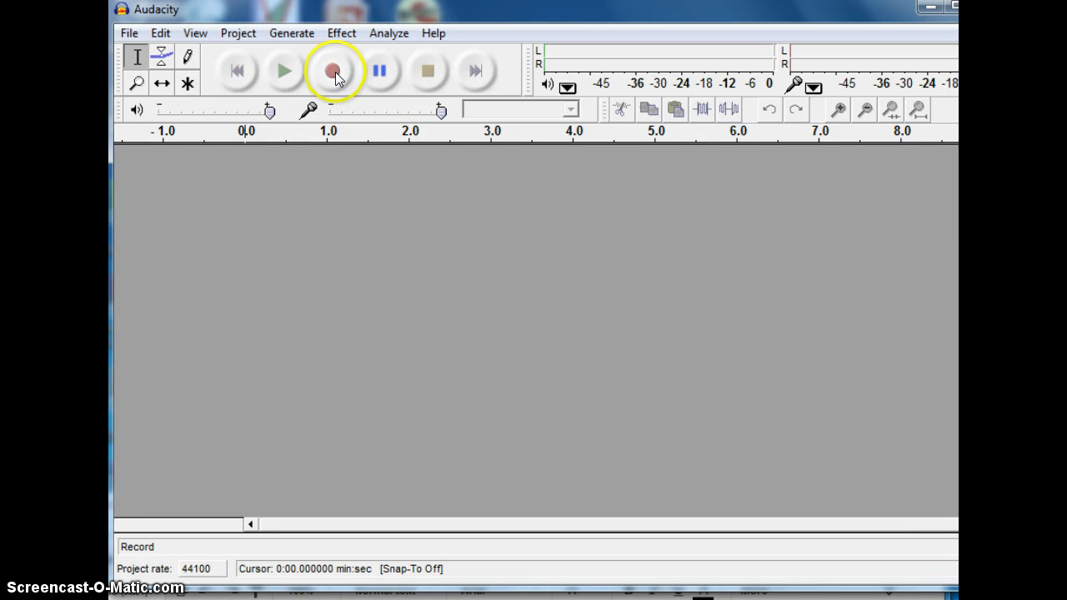
pyautogui.click(166, 33)
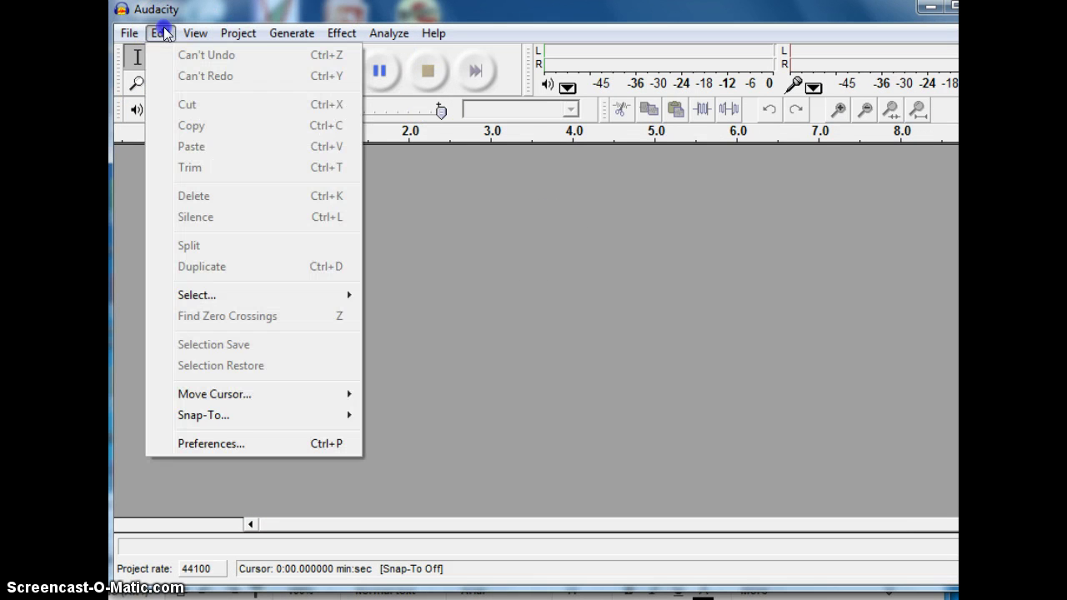
pyautogui.click(236, 444)
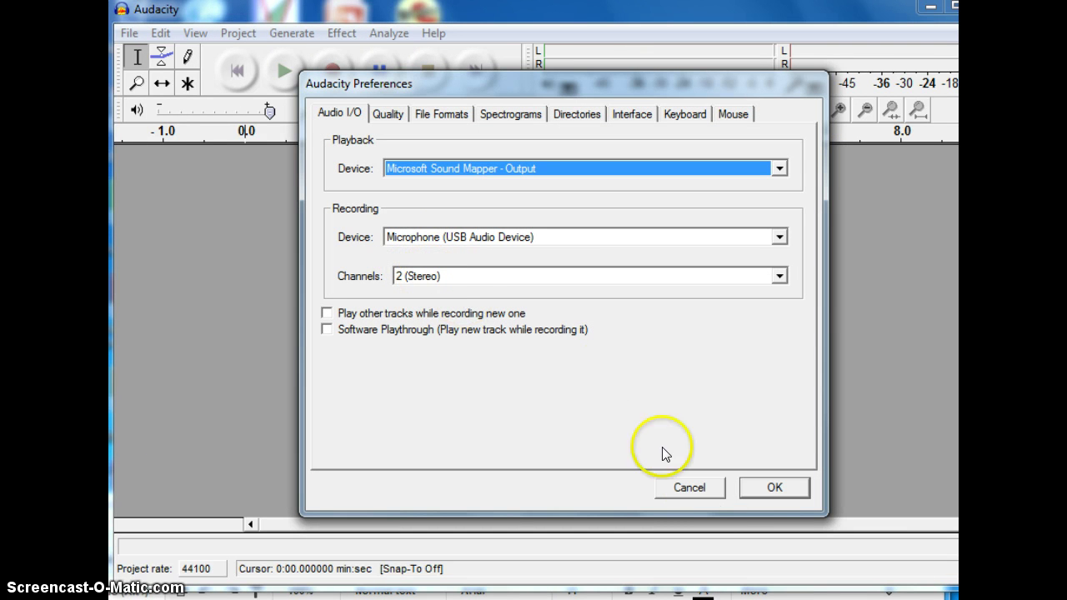
# - Accept the preferences and record a fresh stereo voiceover take
pyautogui.click(768, 490)
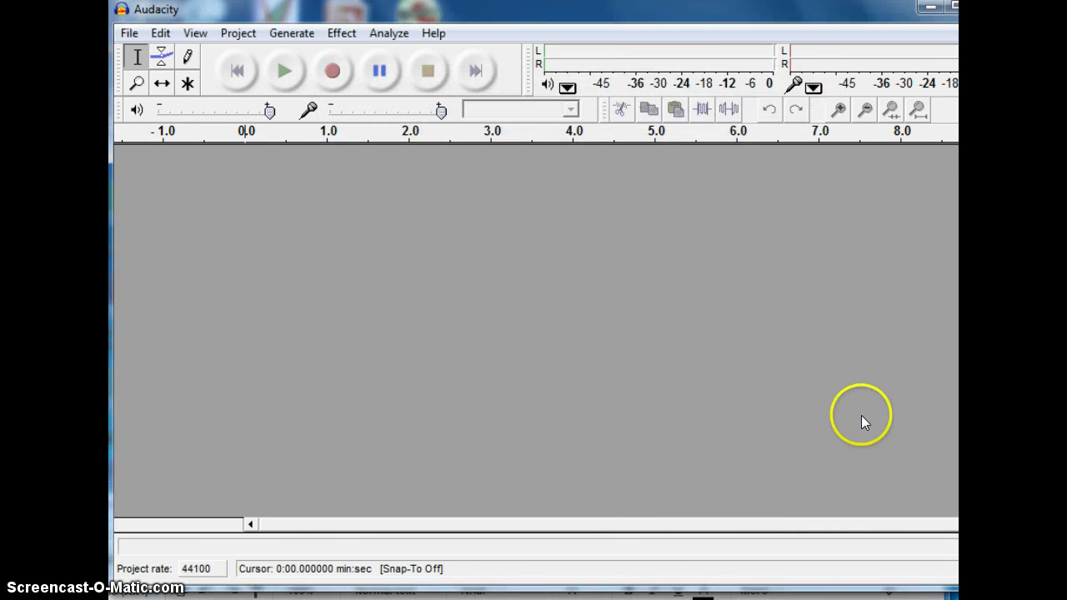
pyautogui.click(336, 72)
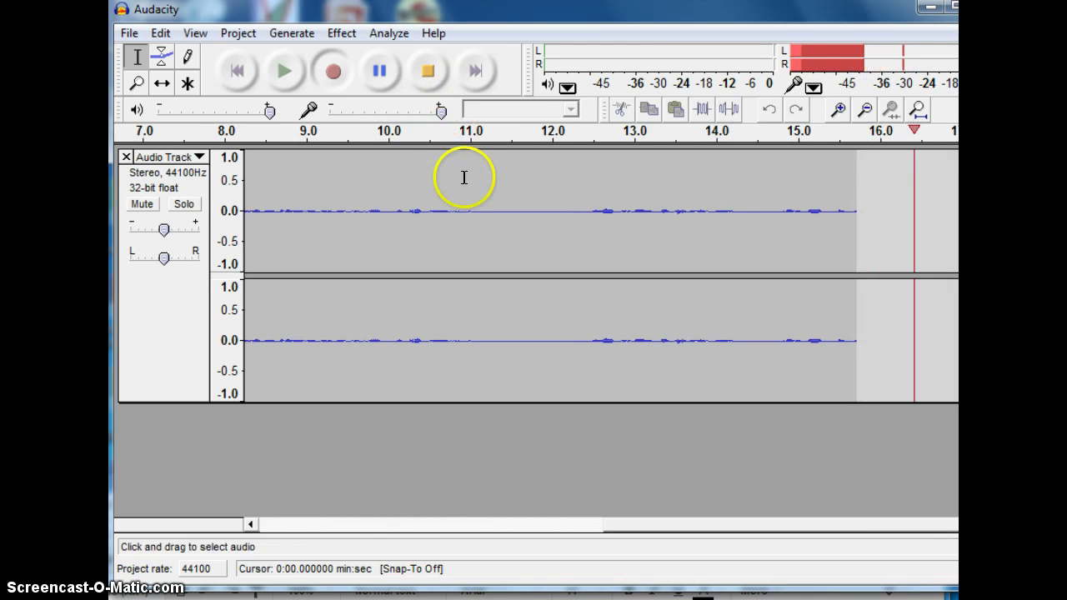
pyautogui.click(428, 74)
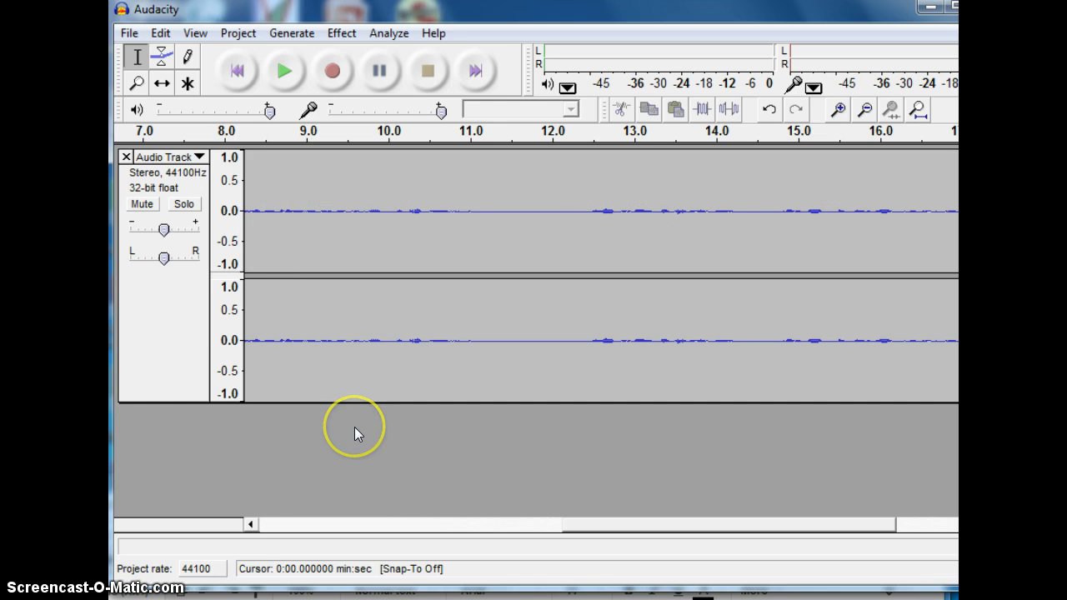
pyautogui.click(283, 71)
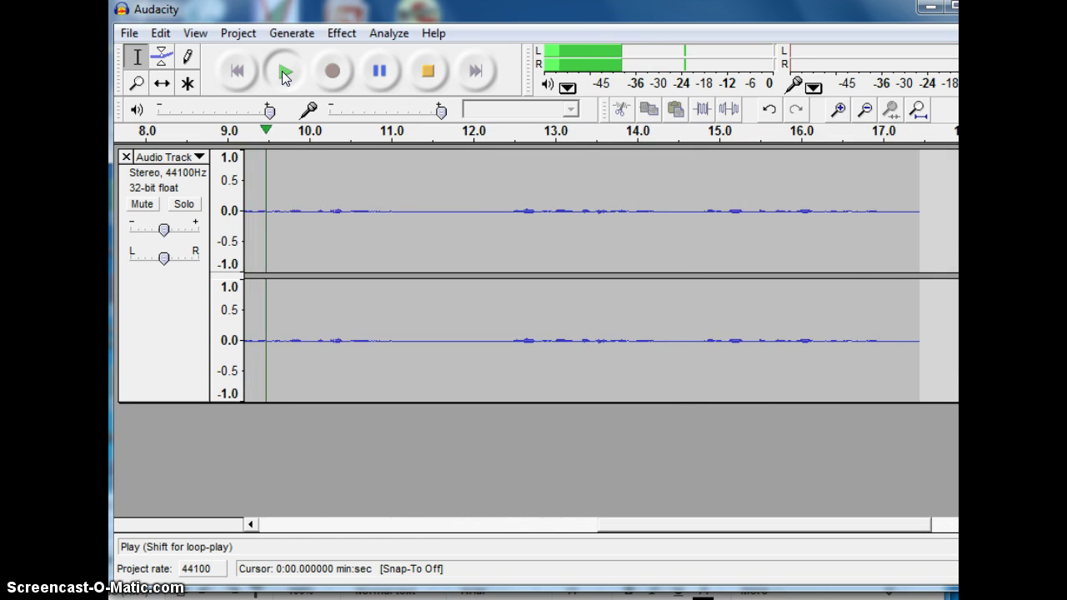
pyautogui.click(429, 73)
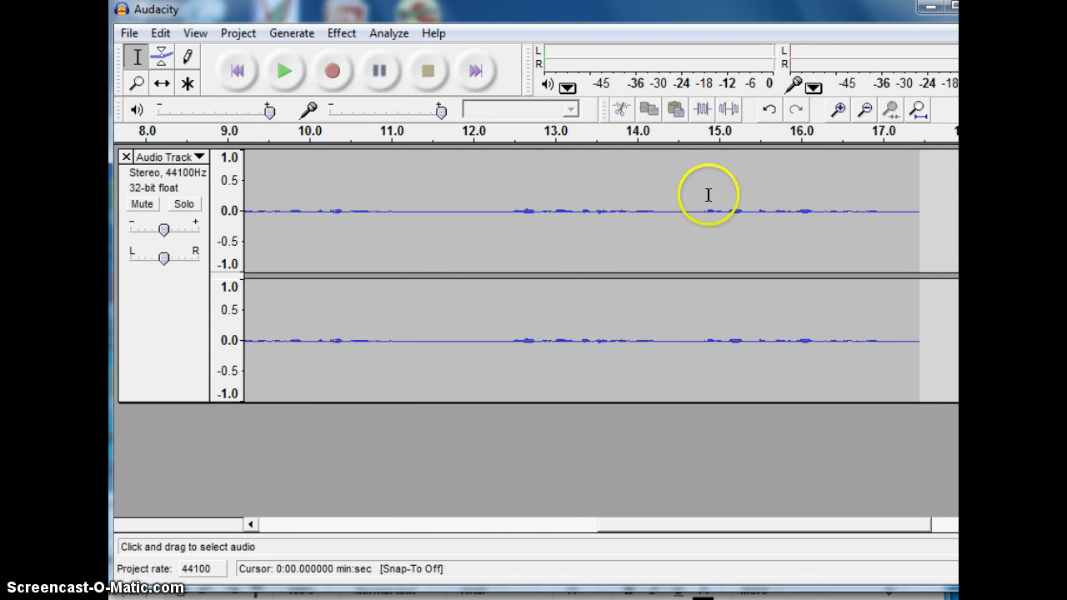
pyautogui.click(813, 88)
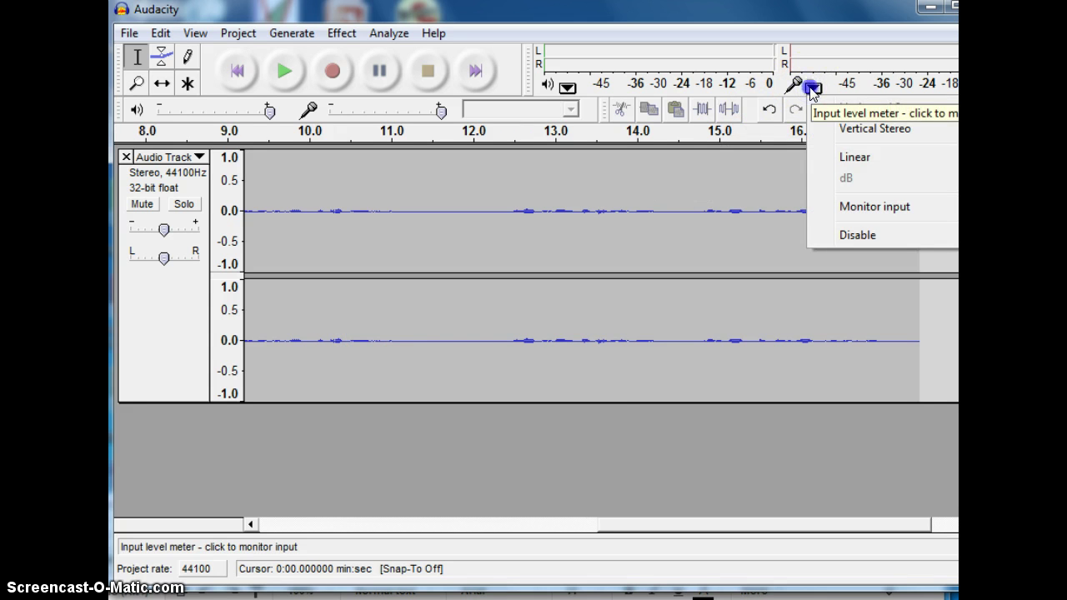
pyautogui.click(813, 88)
pyautogui.click(595, 480)
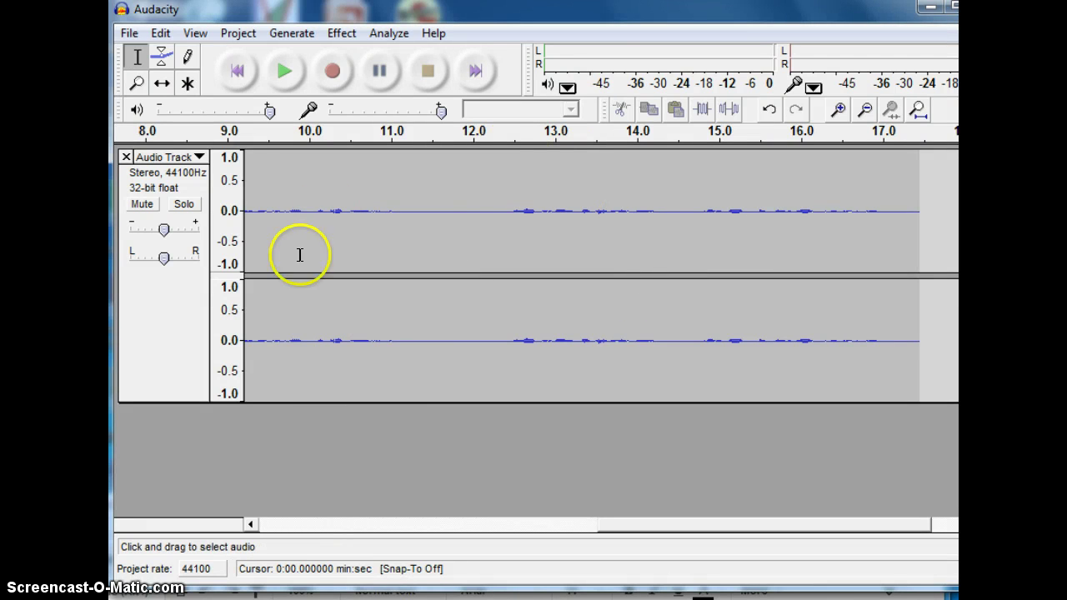
# - Delete the existing audio track and record a replacement voiceover take
pyautogui.click(126, 157)
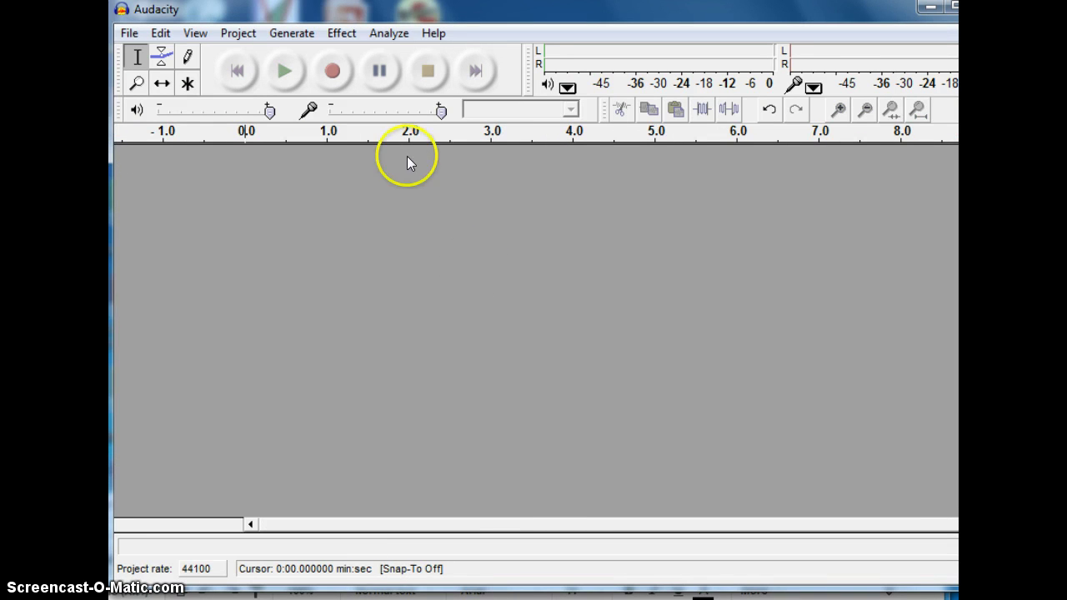
pyautogui.click(332, 71)
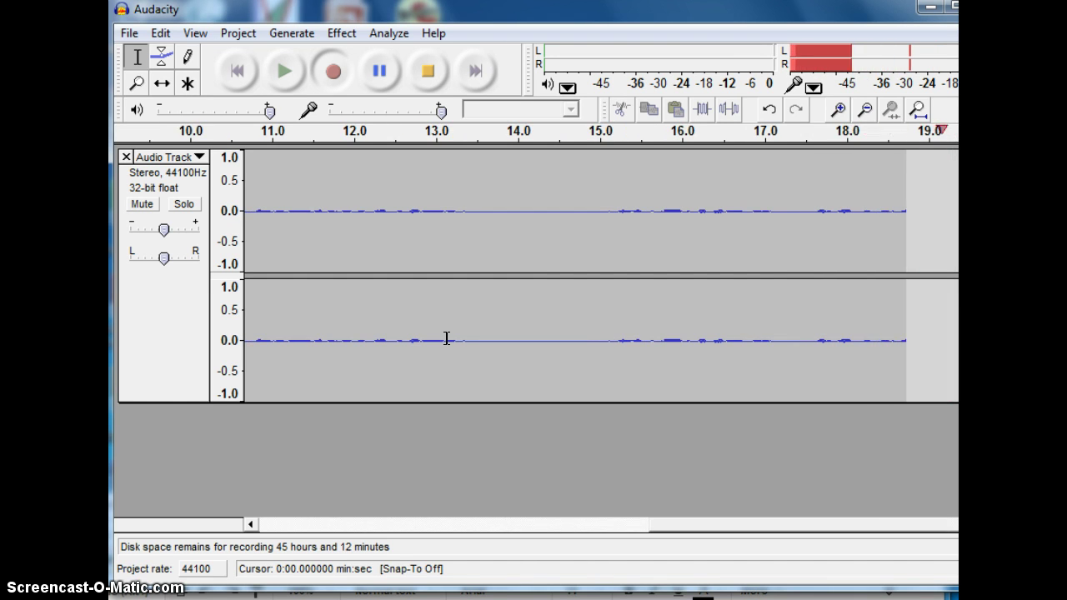
pyautogui.click(428, 74)
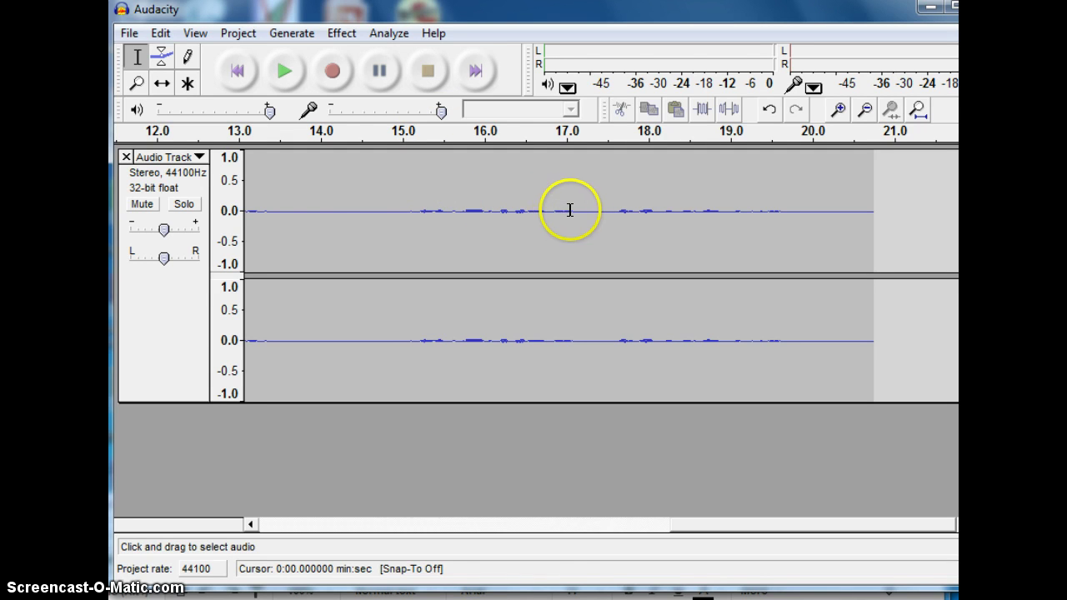
# - Select the 17.22–17.46 s stretch of the waveform, scroll back to the start, and open File
pyautogui.moveTo(275, 211); pyautogui.dragTo(397, 204)
pyautogui.moveTo(584, 208); pyautogui.dragTo(604, 208)
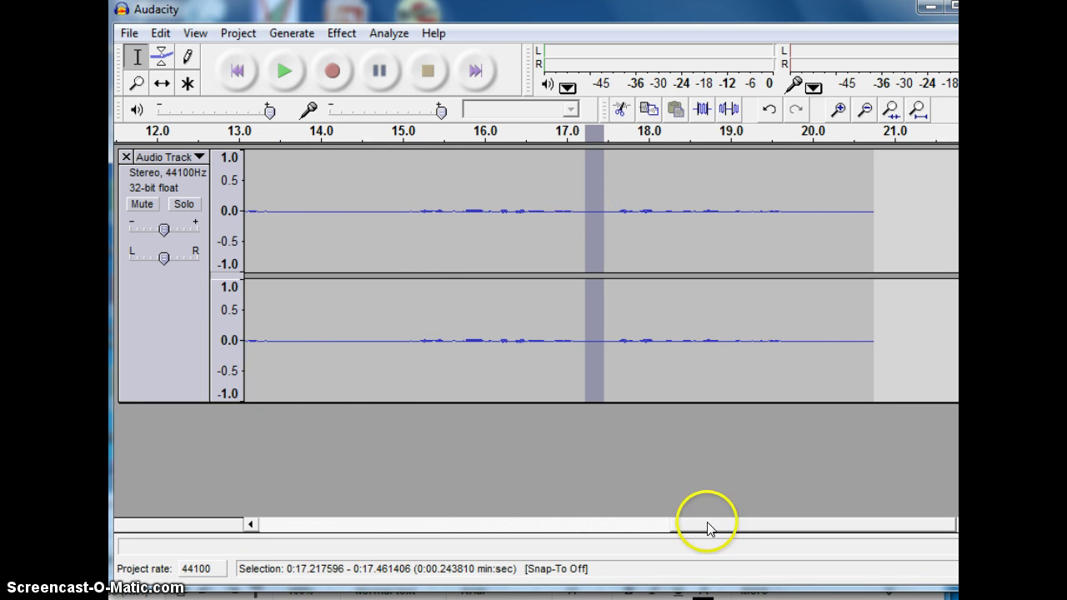
pyautogui.moveTo(707, 524); pyautogui.dragTo(265, 534)
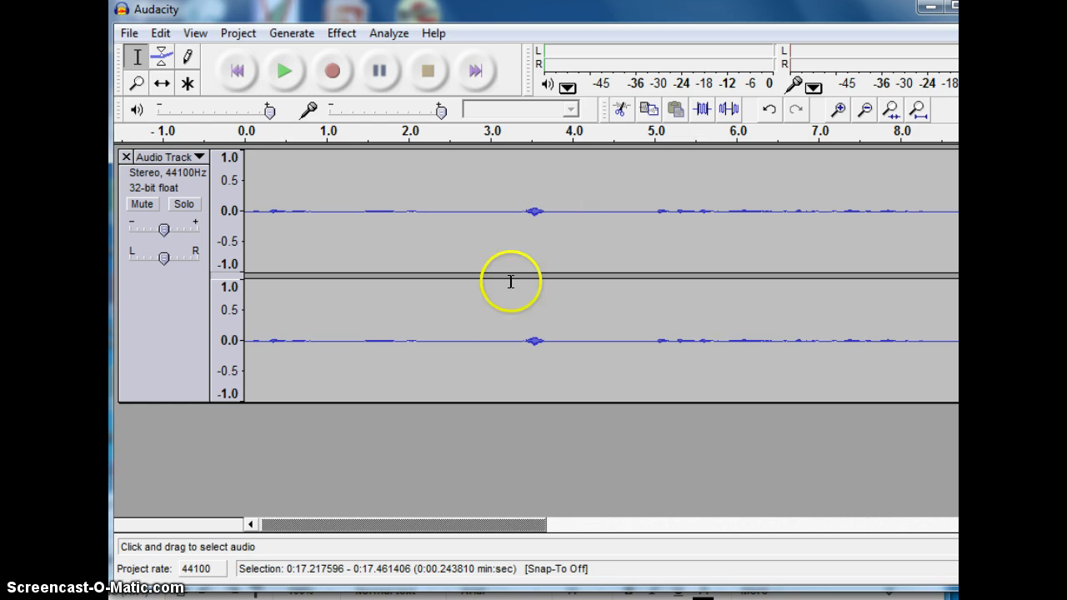
pyautogui.click(129, 34)
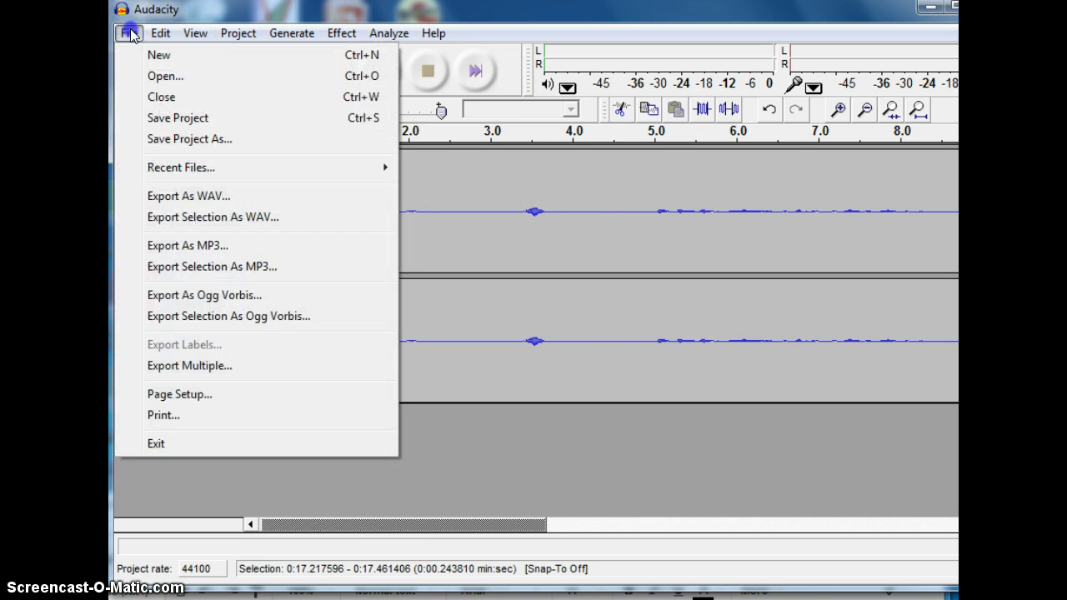
# - Export as MP3 named PythagVoiceOver into D:\MacD, which asks for lame_enc.dll
pyautogui.click(180, 247)
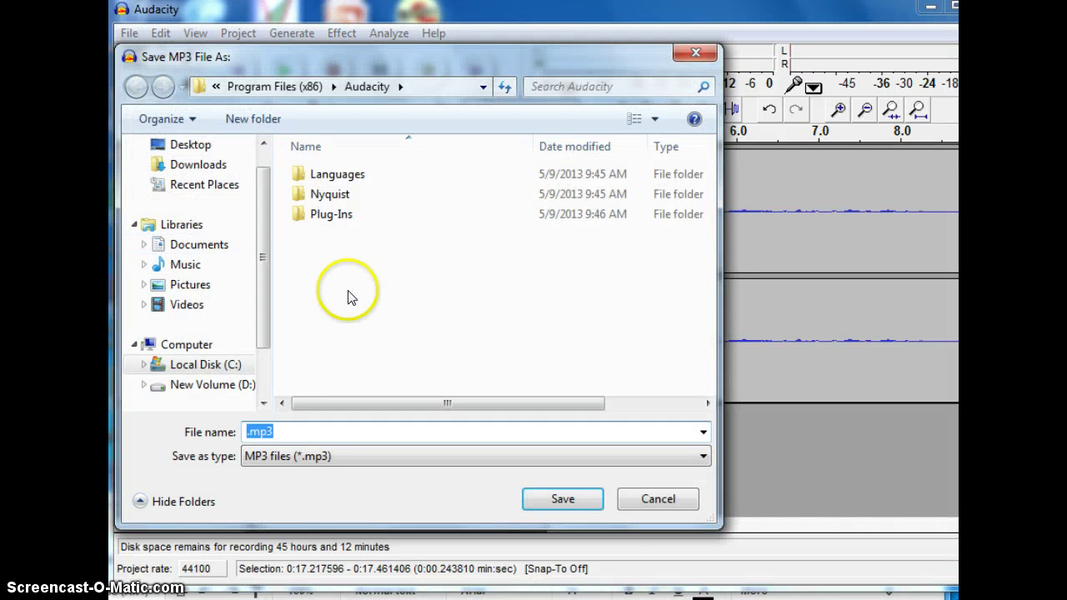
pyautogui.click(210, 385)
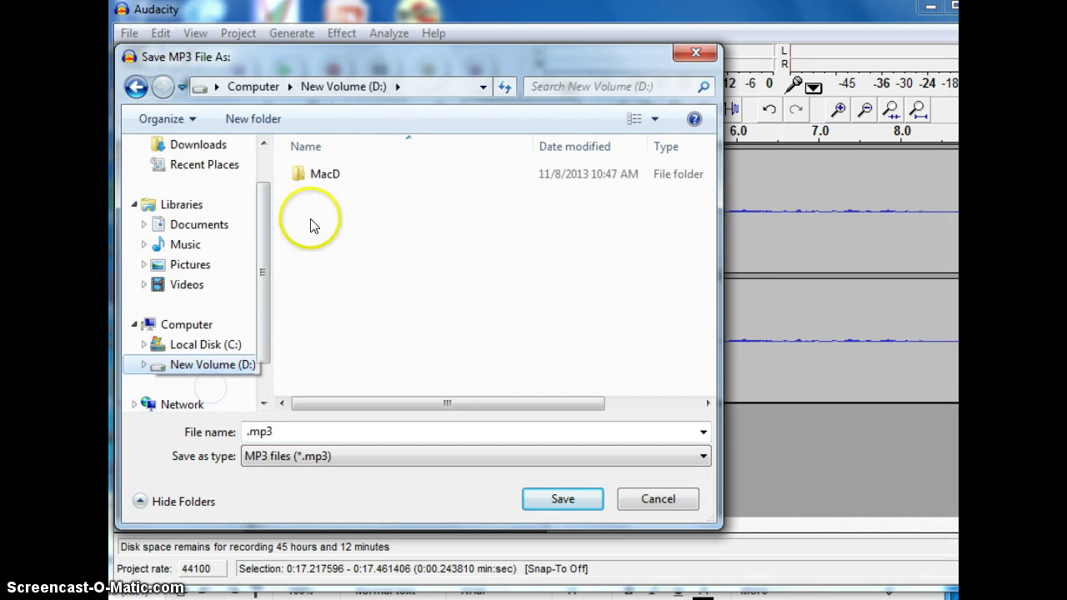
pyautogui.doubleClick(327, 174)
pyautogui.click(215, 433)
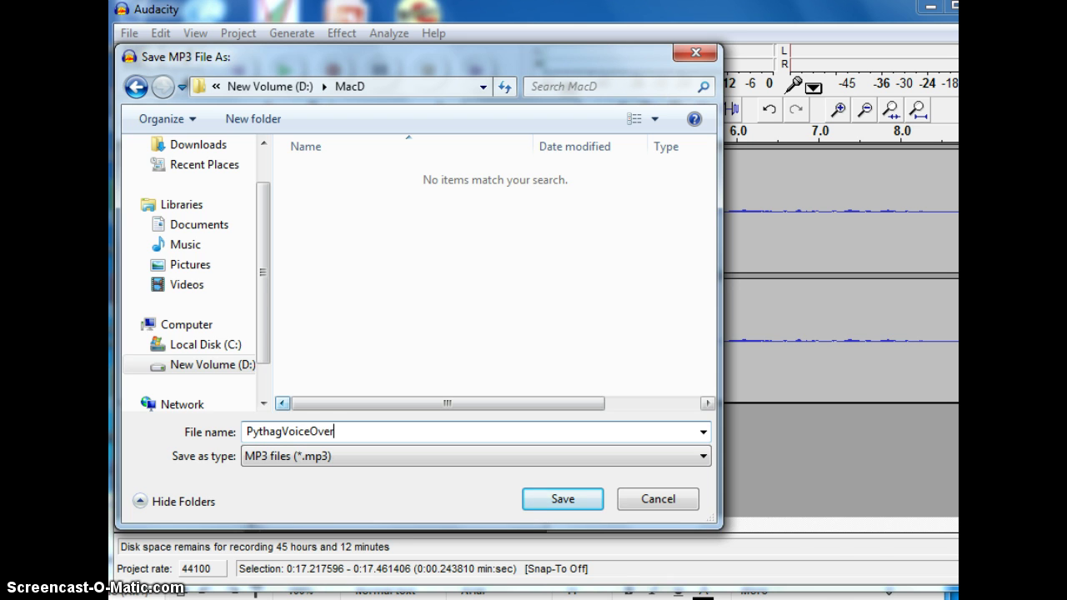
pyautogui.press('Return')
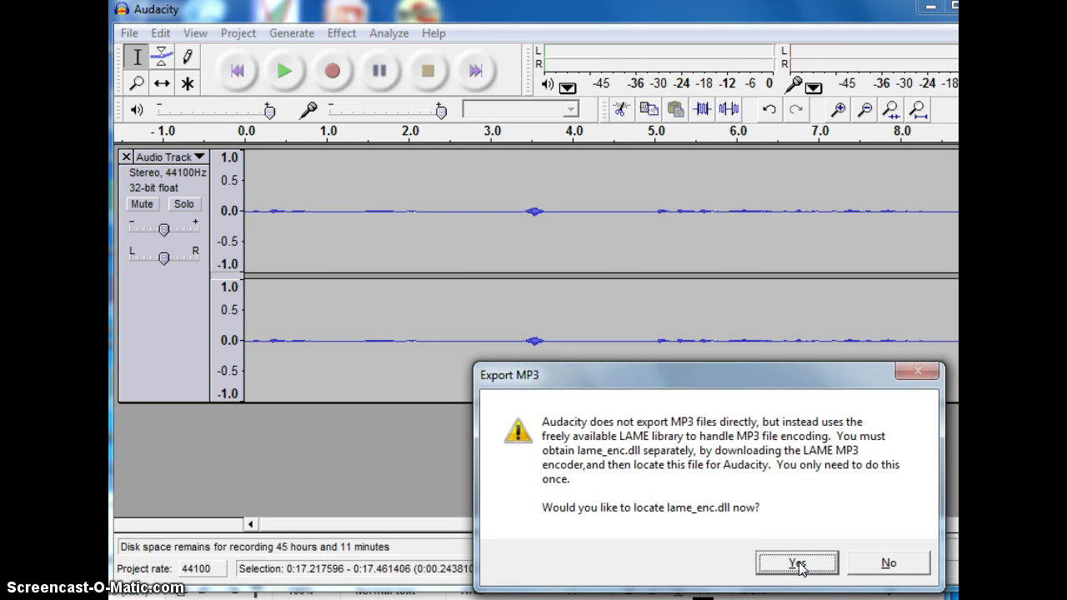
# - Decline the LAME prompt, check the version in About Audacity, then start a WAV export
pyautogui.click(889, 561)
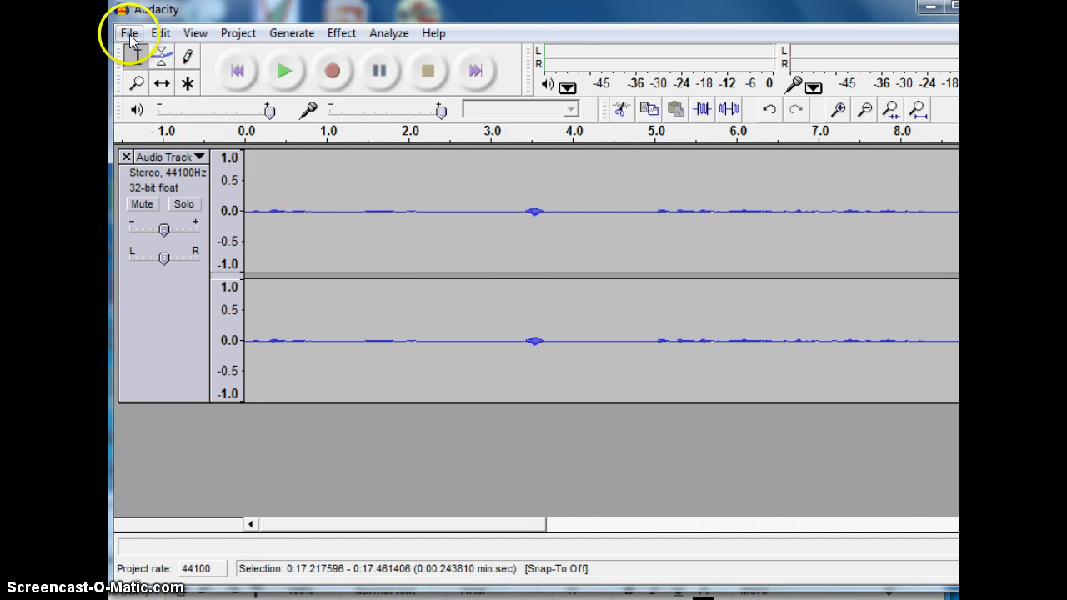
pyautogui.click(425, 34)
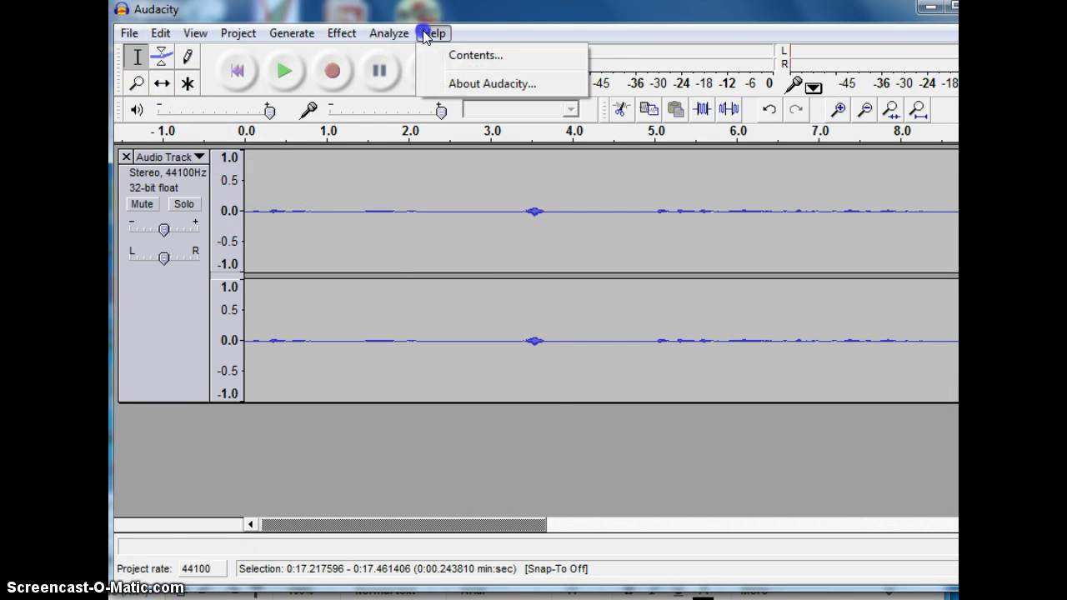
pyautogui.click(453, 84)
pyautogui.click(581, 477)
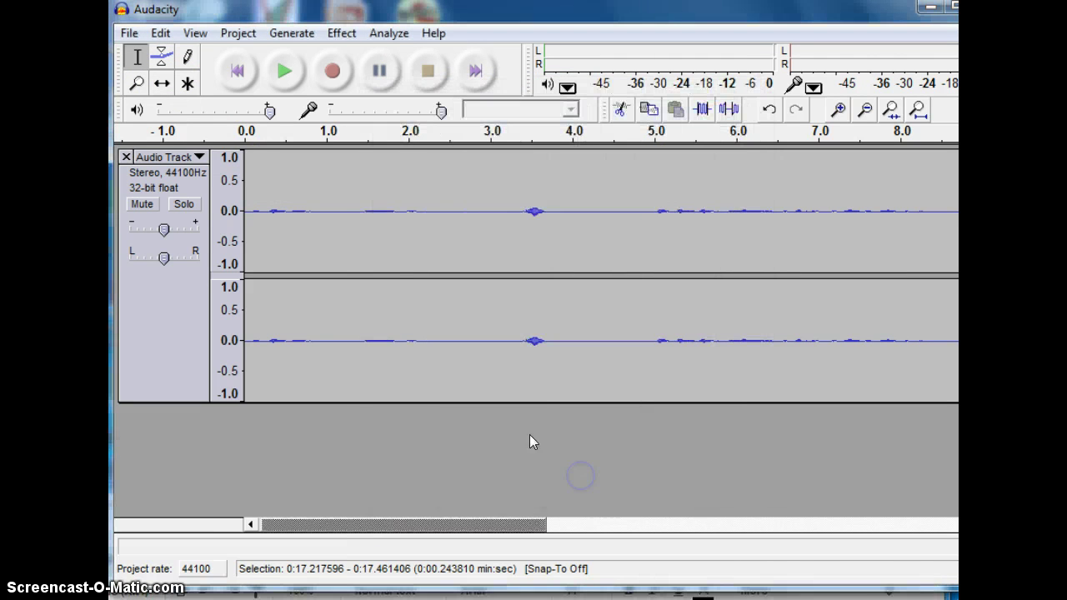
pyautogui.click(129, 34)
pyautogui.click(202, 197)
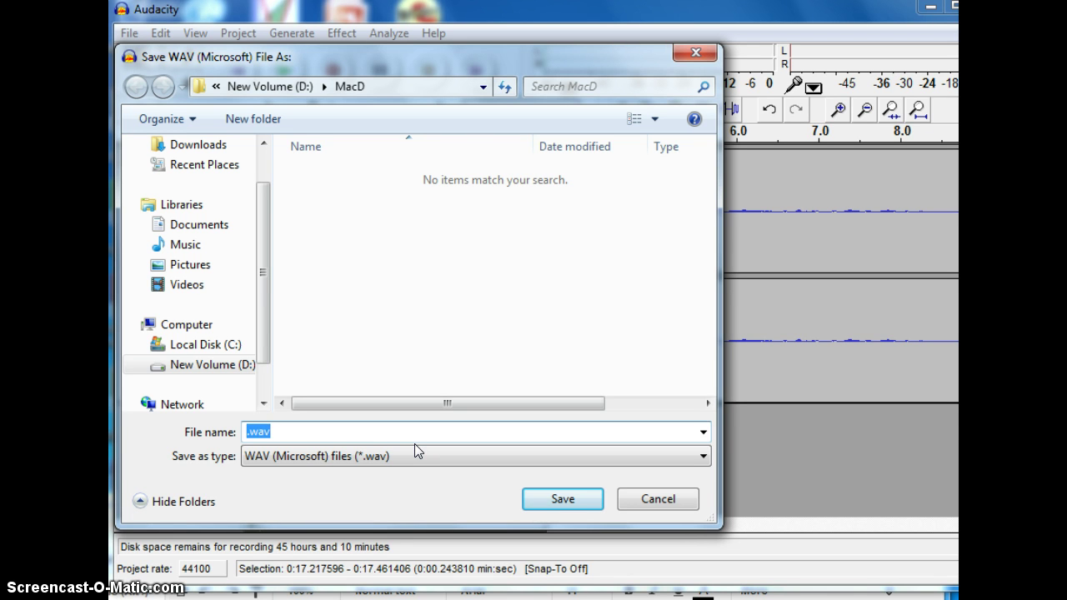
# - Save the recording as the WAV file PythagVoiceOver in D:\MacD
pyautogui.write('PythagVoiceOver')
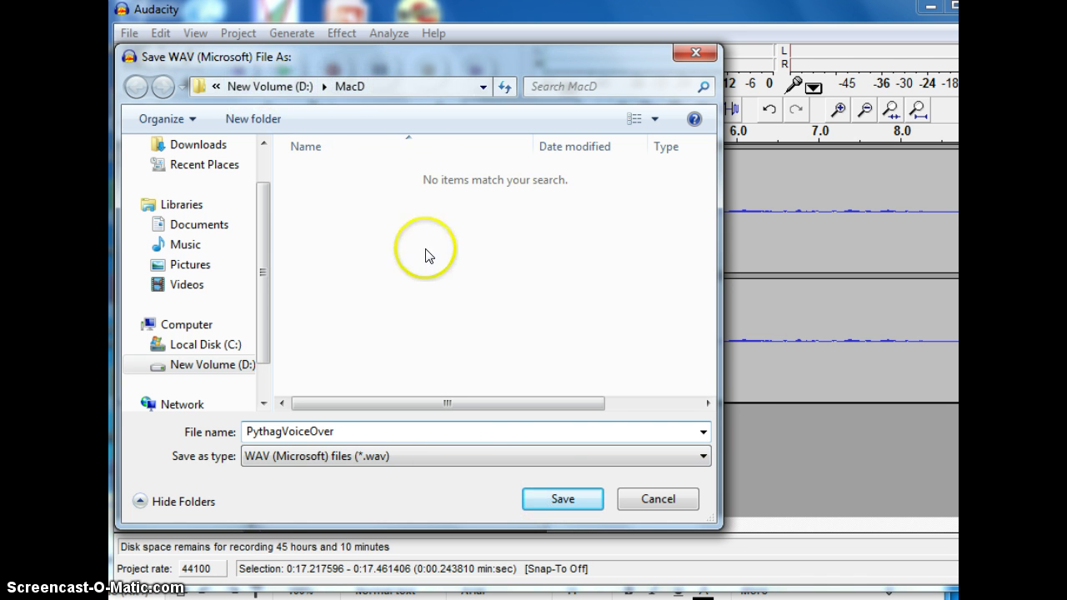
pyautogui.click(550, 498)
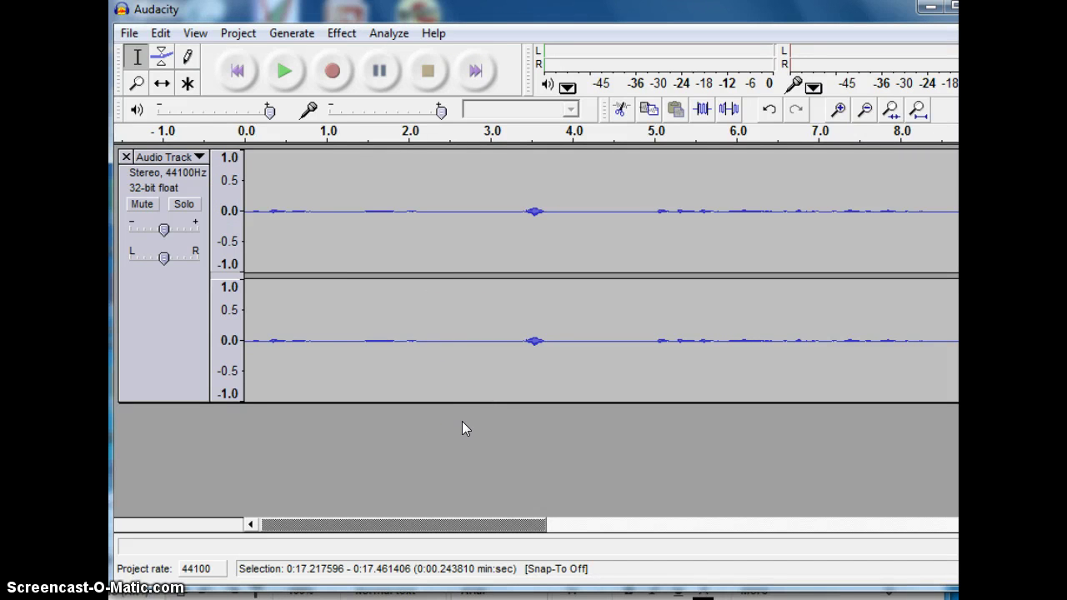
pyautogui.click(129, 33)
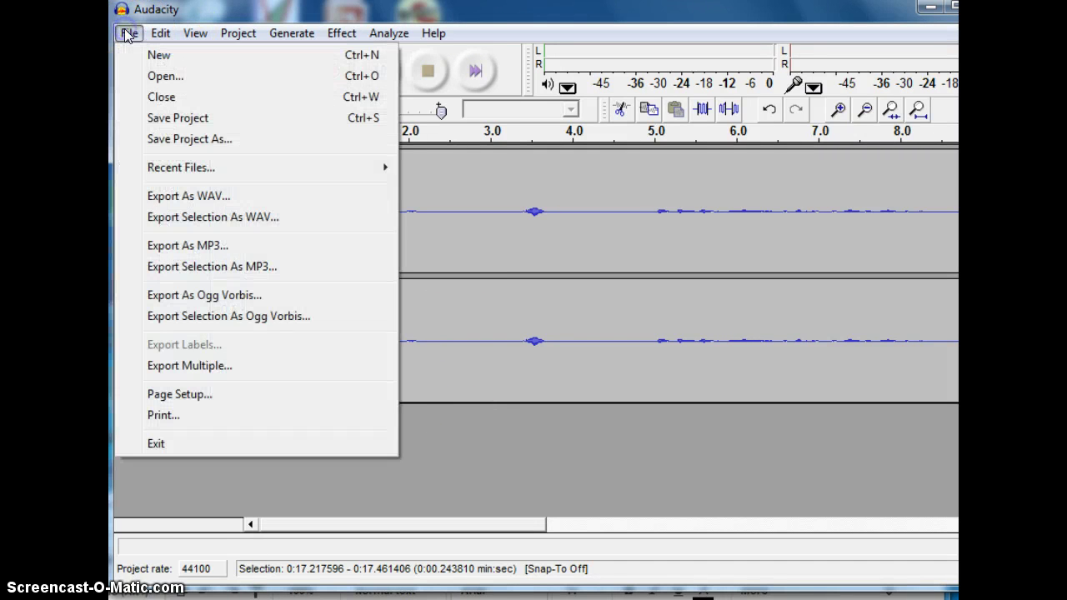
pyautogui.click(126, 33)
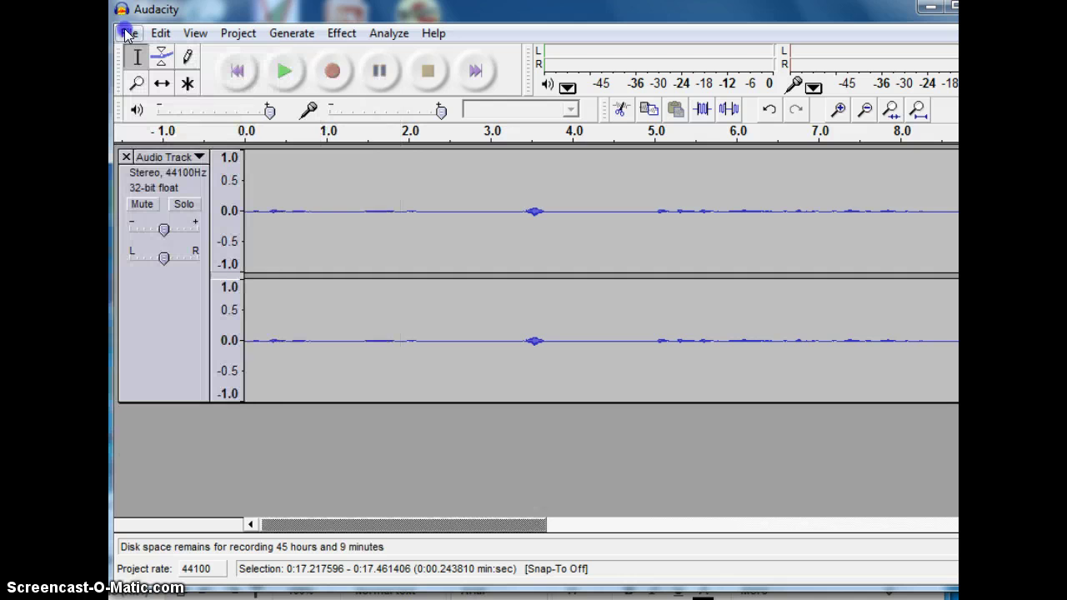